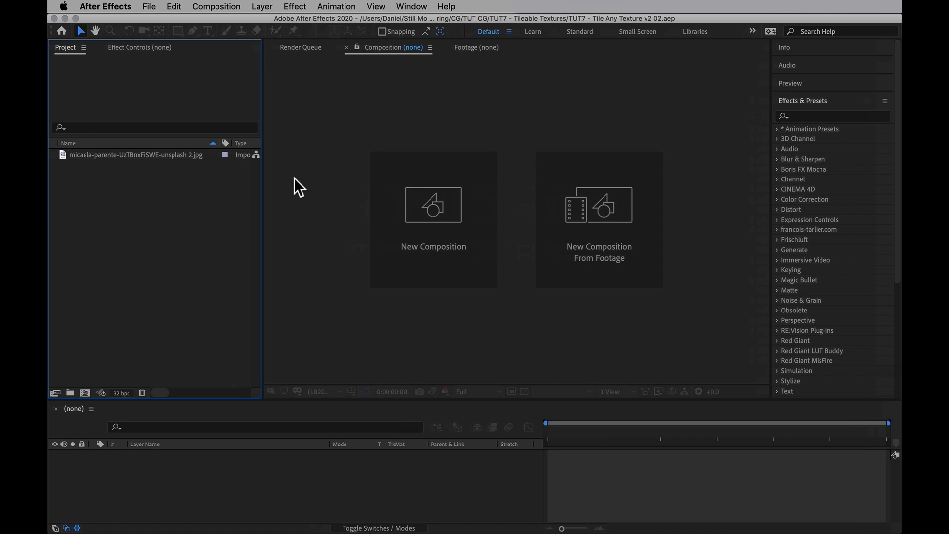
Preview the cracked-earth texture image and create a new composition from it
double_click(143, 154)
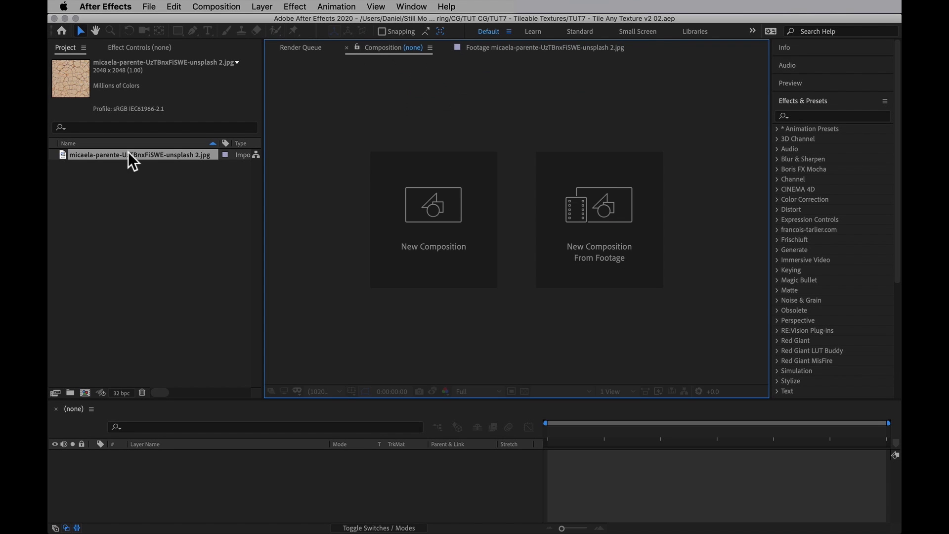
drag(129, 153, 307, 199)
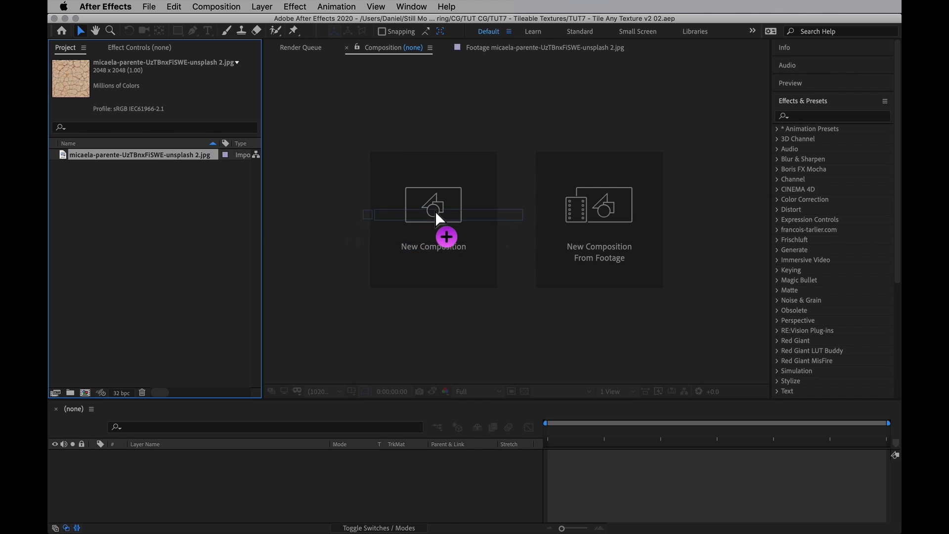
drag(435, 212, 435, 214)
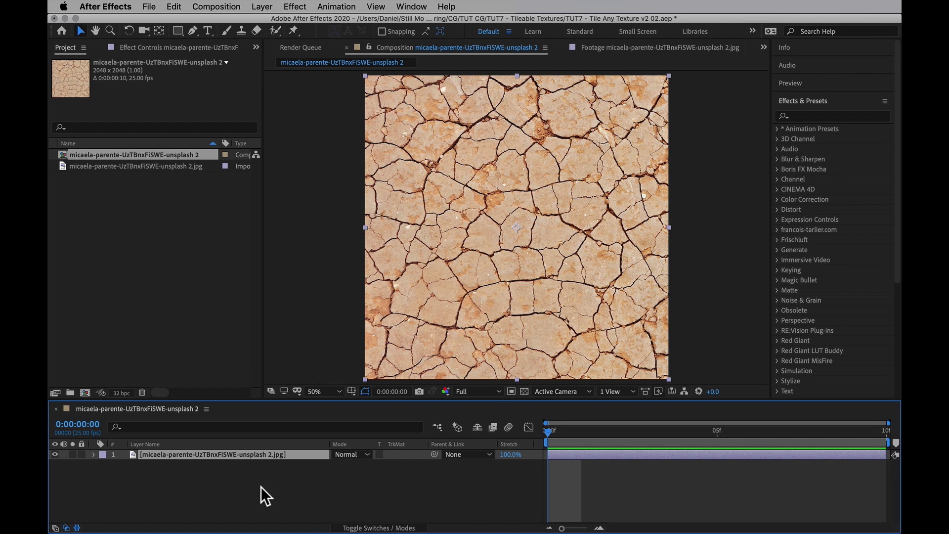
Duplicate the texture layer and rename the upper copy Main and the lower one Seams
key(super+d)
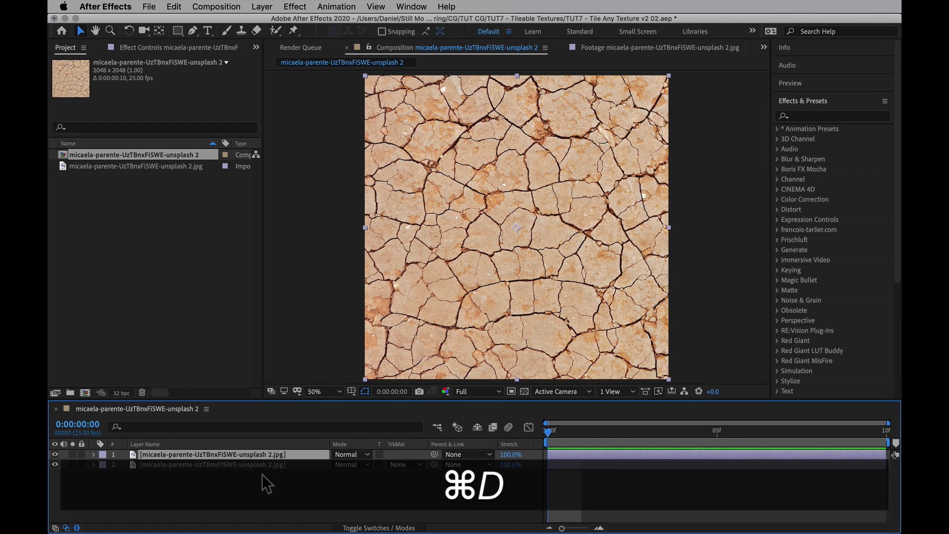
key(Return)
text(M)
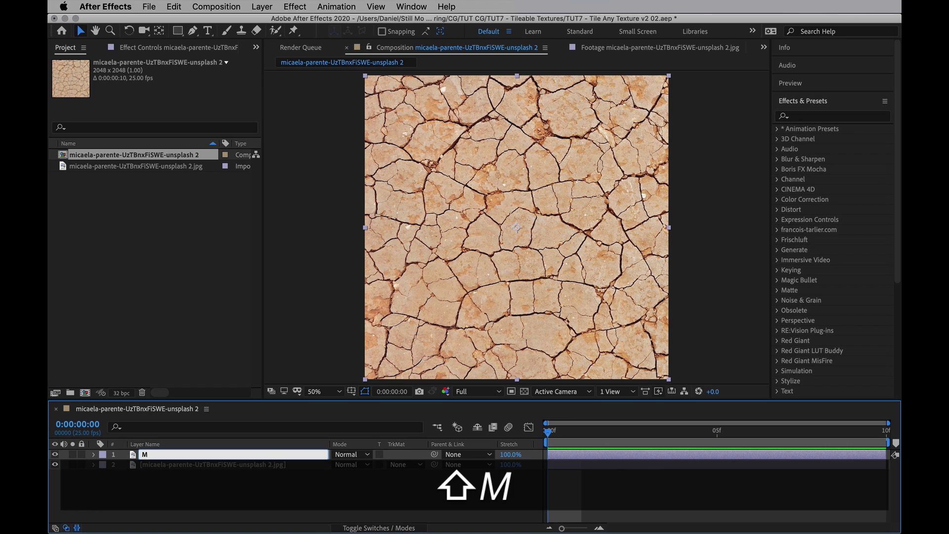
text(ain)
key(Return)
key(super+Down)
key(Return)
text(S)
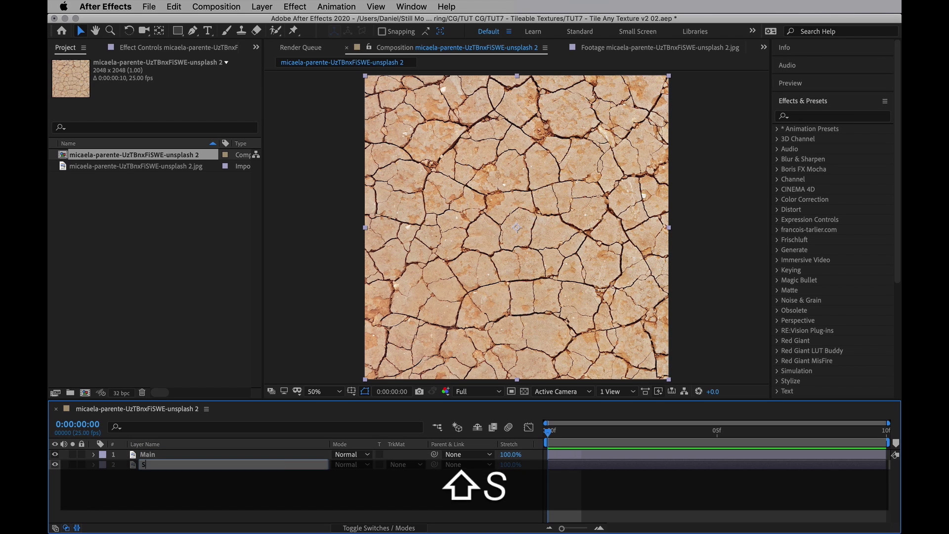
text(eams)
key(Return)
Set the Main layer's position to 0, 0
click(176, 455)
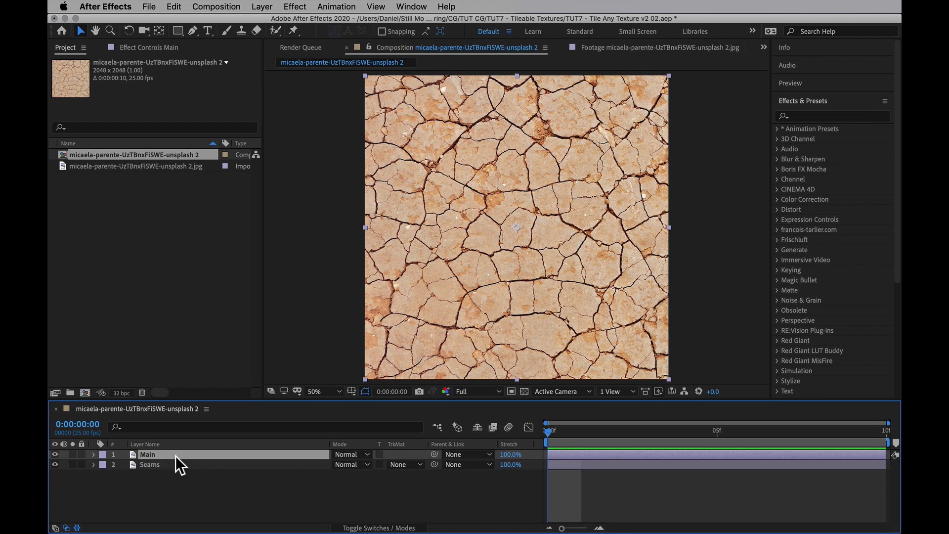
key(p)
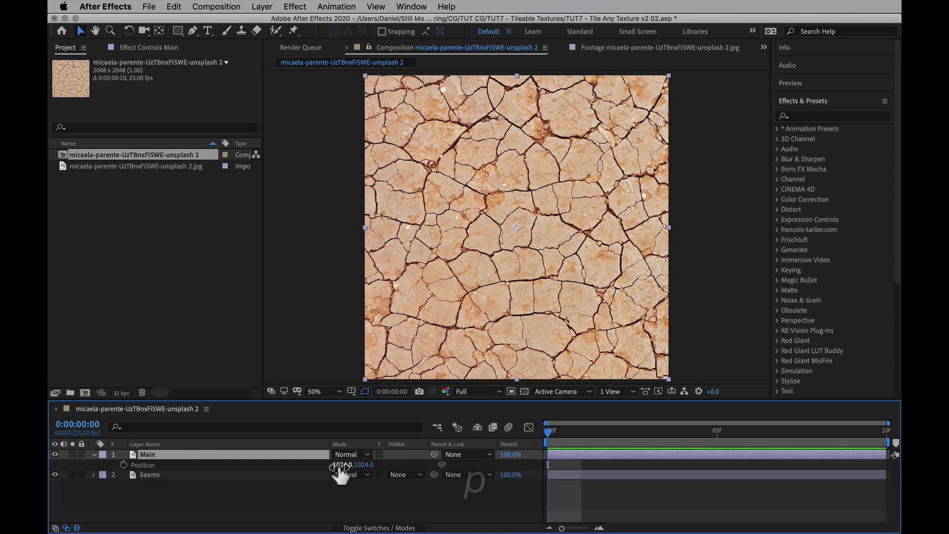
click(338, 465)
text(0)
key(Tab)
key(BackSpace)
text(0)
key(Return)
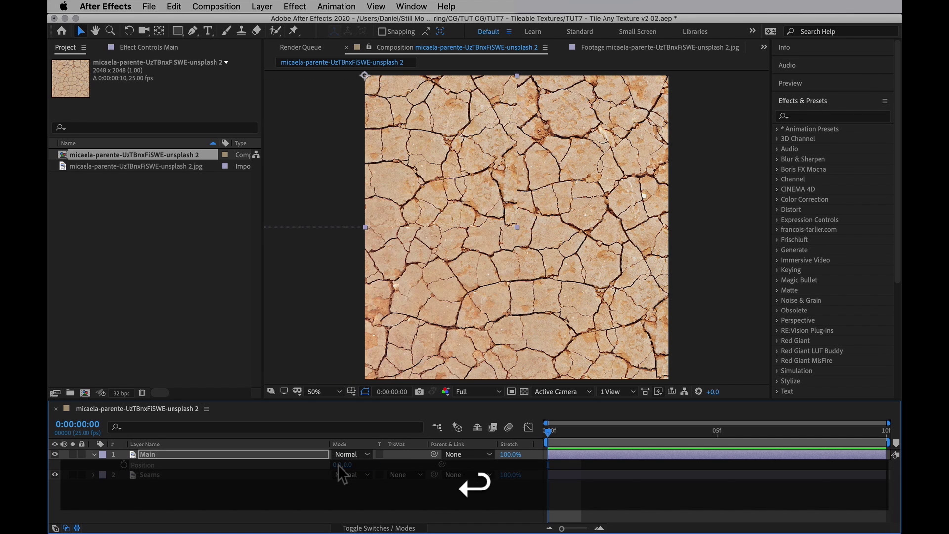
Apply CC RepeTile to the Main layer, with Expand Right at 1242 and Expand Down at 1197
click(808, 117)
text(repet)
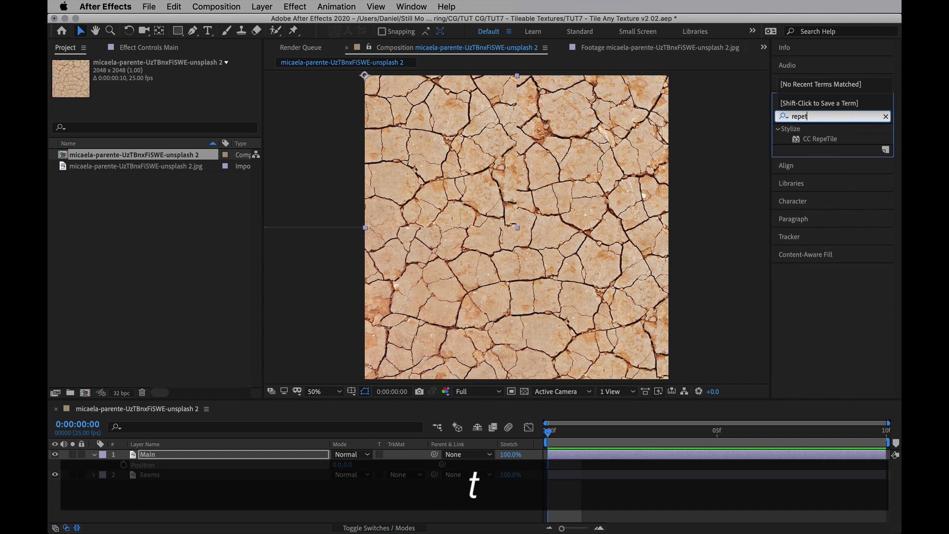
drag(820, 139, 388, 171)
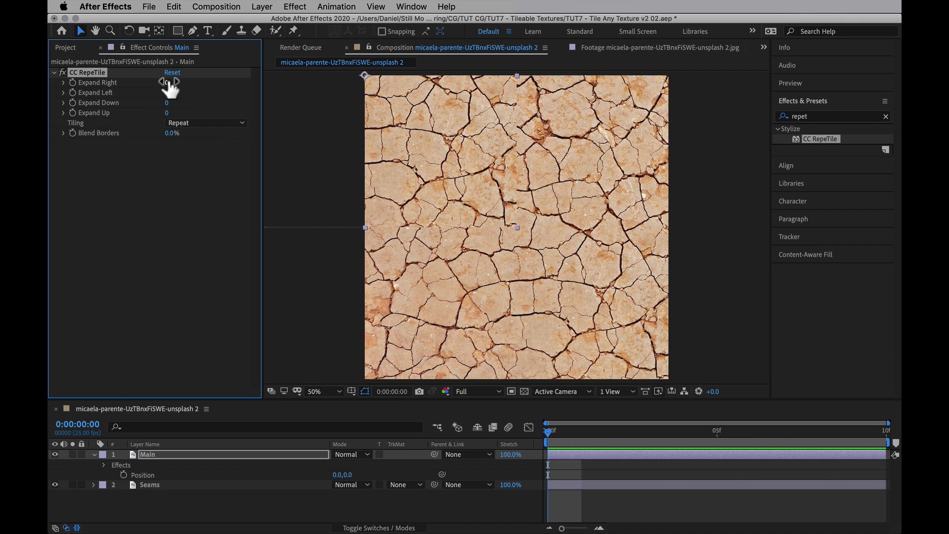
drag(171, 89, 837, 95)
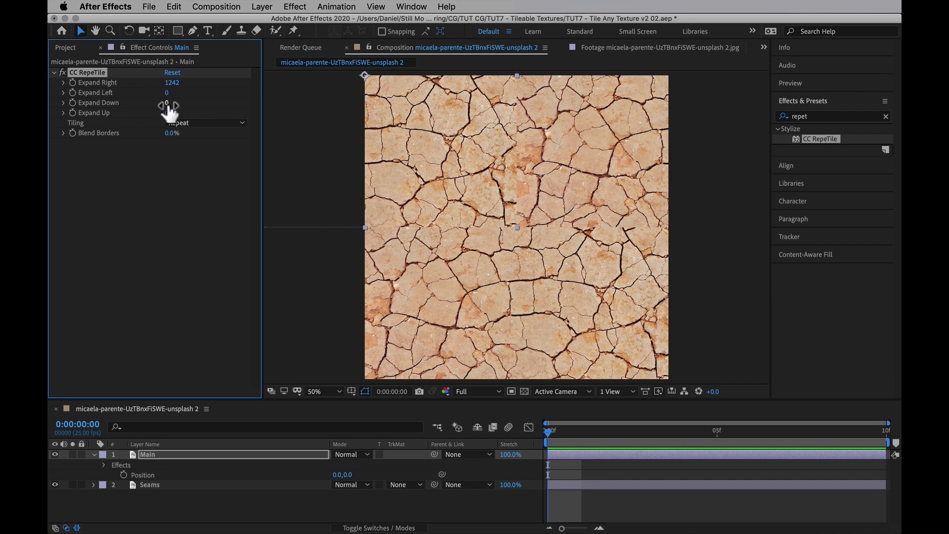
drag(168, 105, 641, 59)
Create a white 2048 × 2048 px solid named MATTE above the texture layers
click(578, 510)
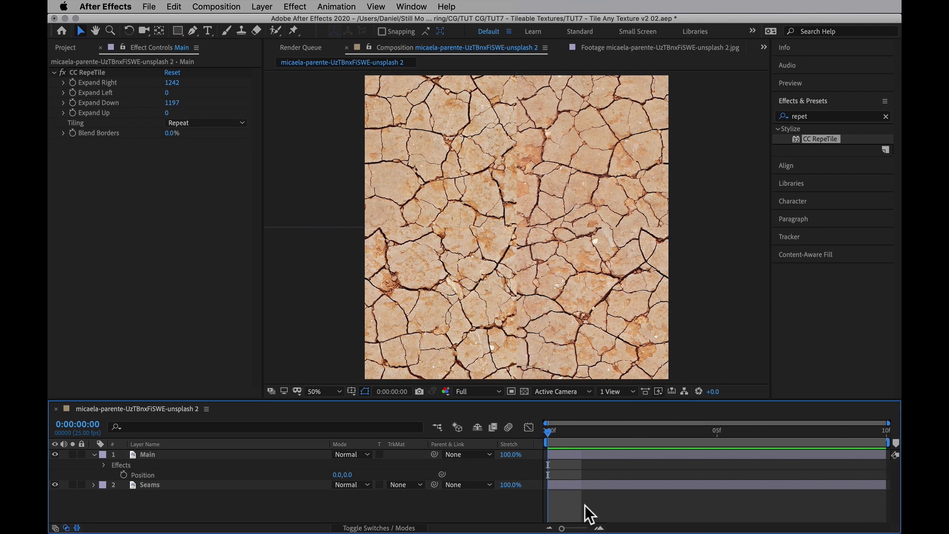
key(super+y)
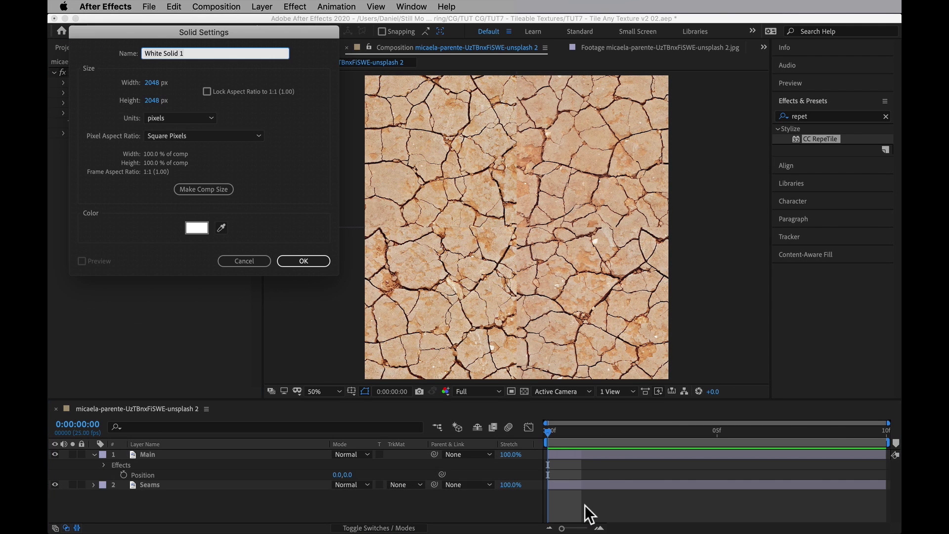
text(MATTE)
key(shift+Return)
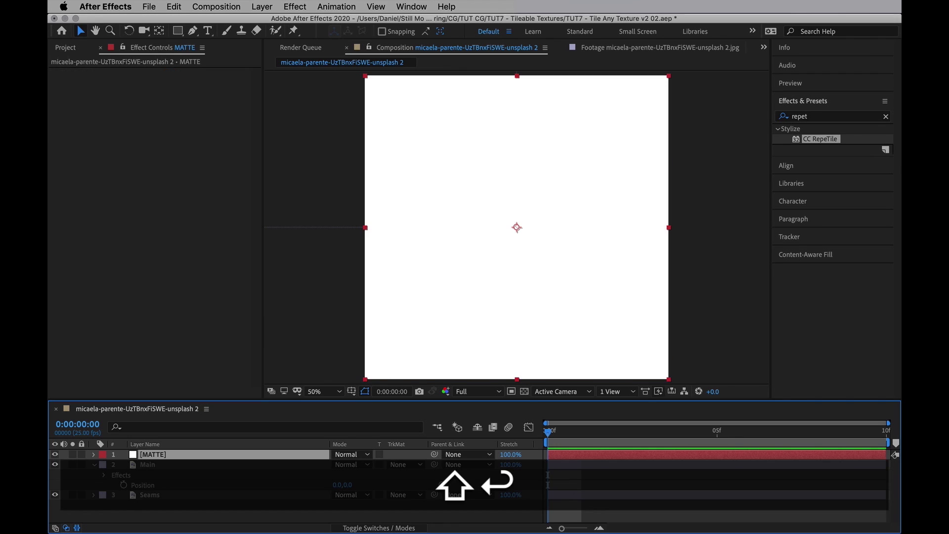
Draw a vertical and a horizontal rectangular mask on MATTE that cross near the centre and extend past the canvas edges
key(comma)
key(q)
drag(495, 143, 533, 322)
mouse_move(407, 201)
mouse_down()
mouse_move(537, 245)
mouse_move(618, 229)
mouse_move(608, 232)
mouse_up()
Show the title/action safe guides and nudge the horizontal mask onto the composition's centre
key(apostrophe)
key(Down)
key(Down)
key(Down)
key(Down)
key(Down)
key(Down)
key(Down)
key(Down)
key(Down)
key(Down)
key(Down)
key(Down)
key(Down)
key(Down)
key(Down)
key(Down)
key(period)
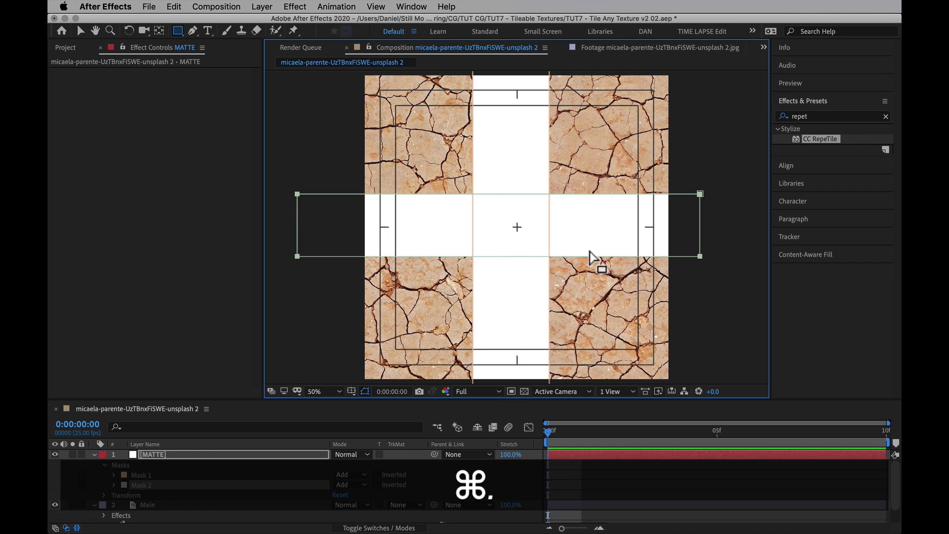
key(super+t)
key(Right)
key(Right)
key(Right)
key(Right)
key(Down)
key(Down)
Align the vertical mask with the composition's centre and narrow it slightly
click(147, 478)
key(Right)
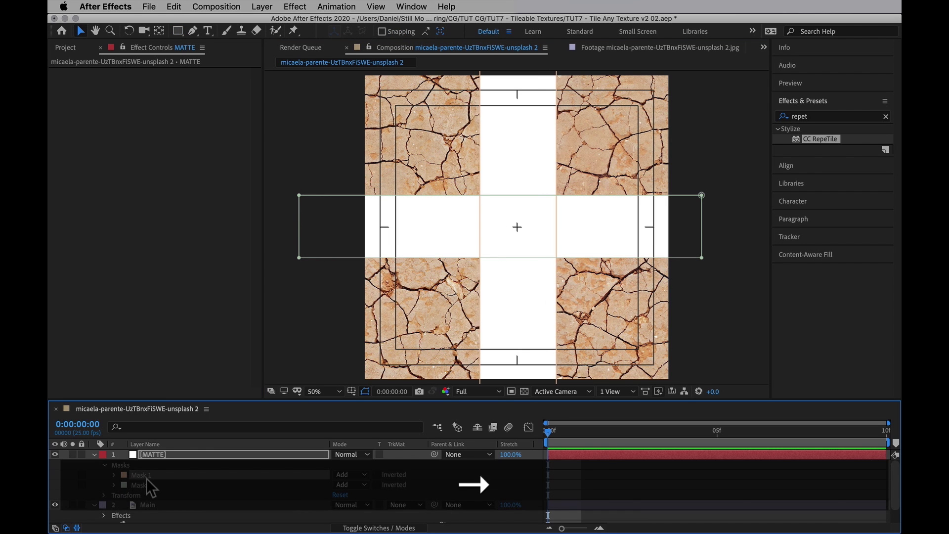
key(Left)
key(super+t)
drag(554, 238, 549, 238)
key(Return)
Set Mask Feather to 300 pixels on both MATTE masks and collapse the layer properties
click(257, 455)
key(f)
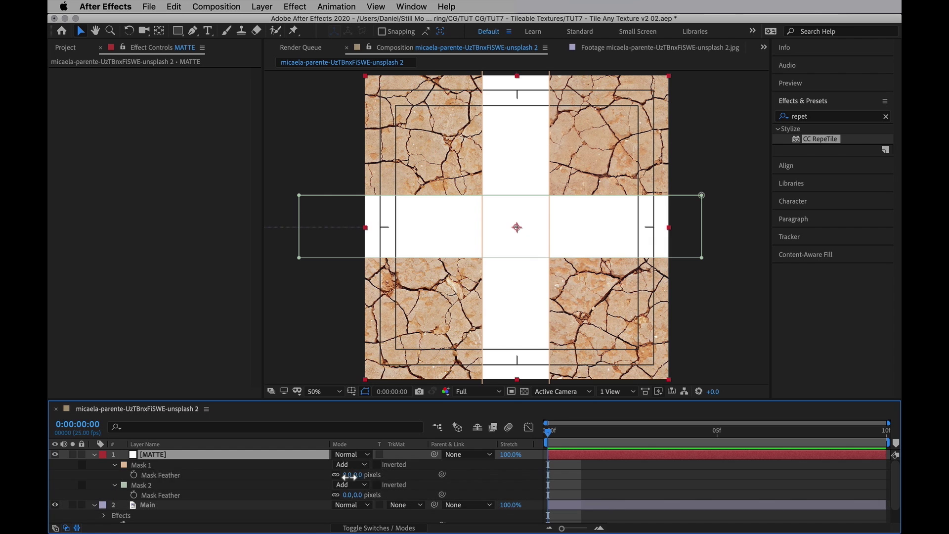
drag(349, 475, 357, 476)
text(200)
key(Tab)
key(Tab)
text(200)
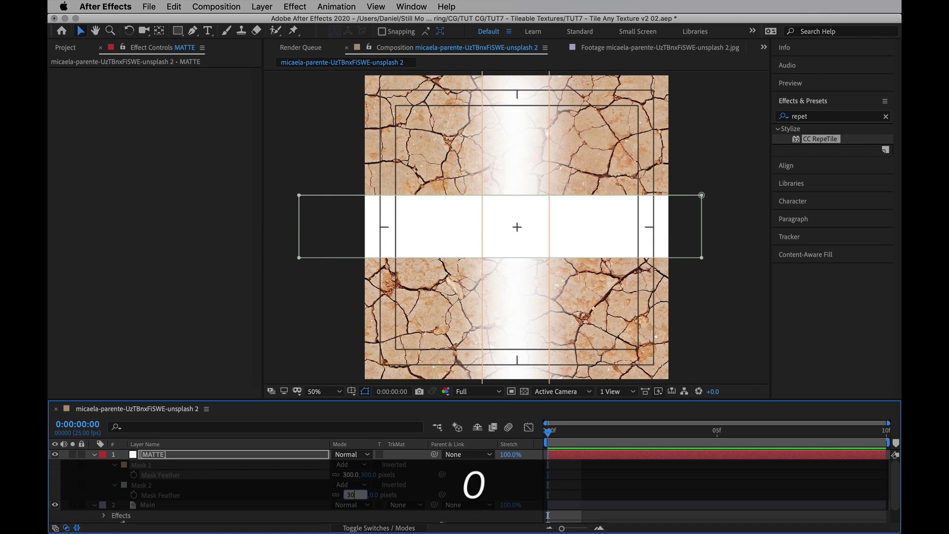
key(Return)
click(585, 478)
key(u)
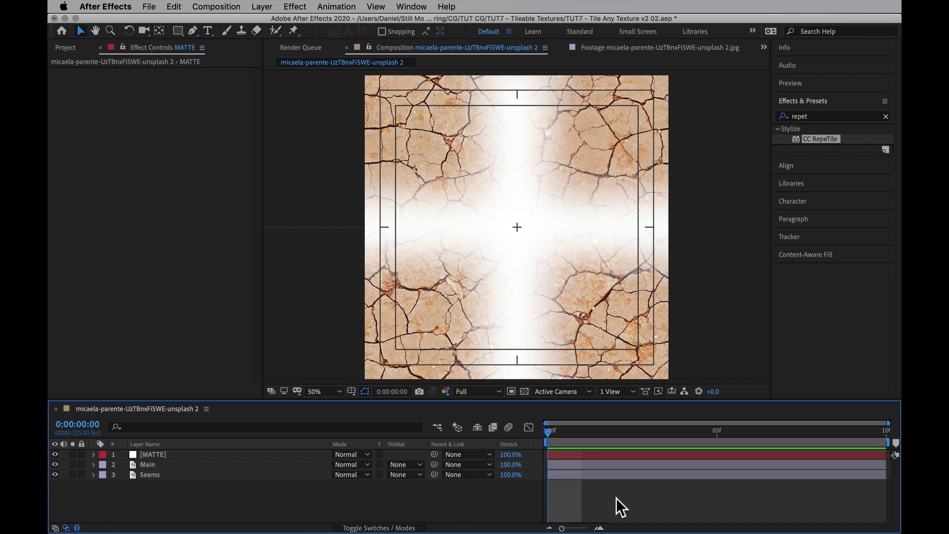
Set the Main layer's track matte to Alpha Inverted Matte "[MATTE]" and hide the safe guides
click(399, 465)
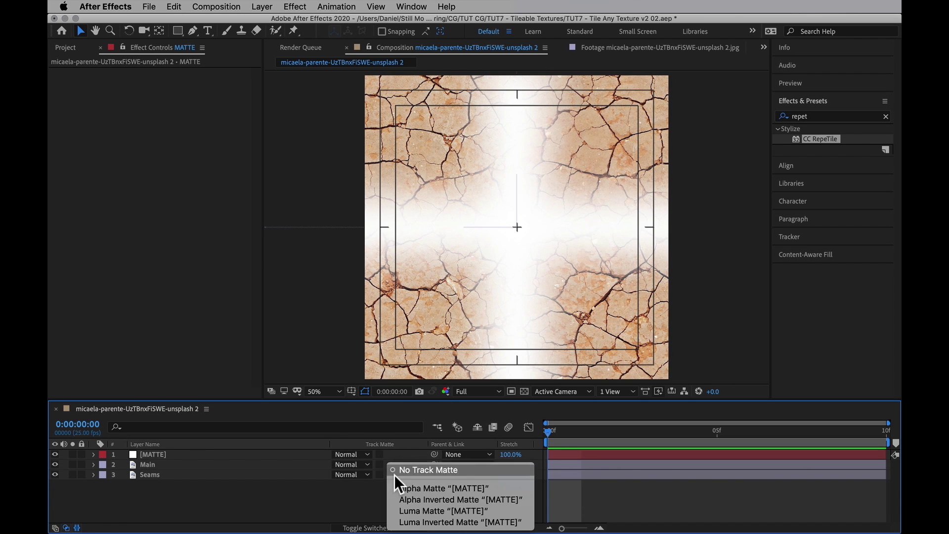
click(442, 499)
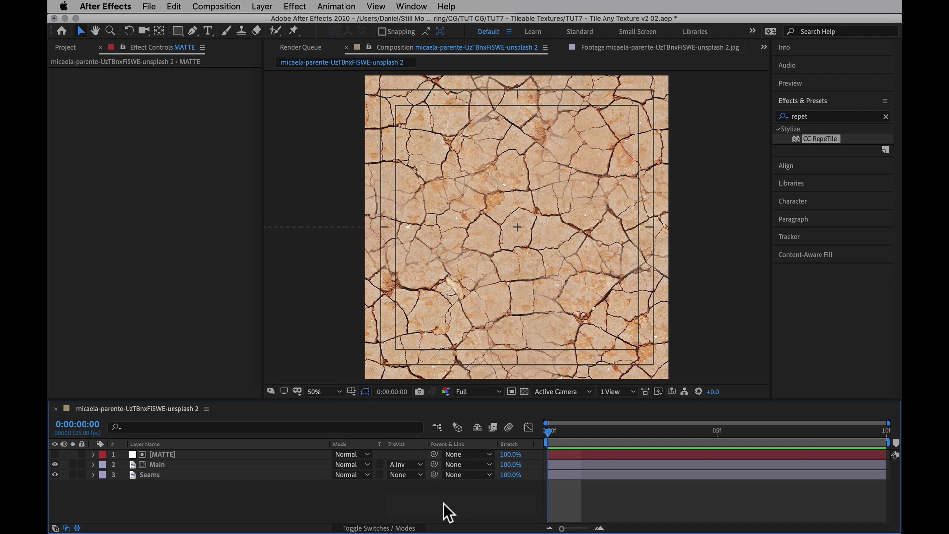
key(apostrophe)
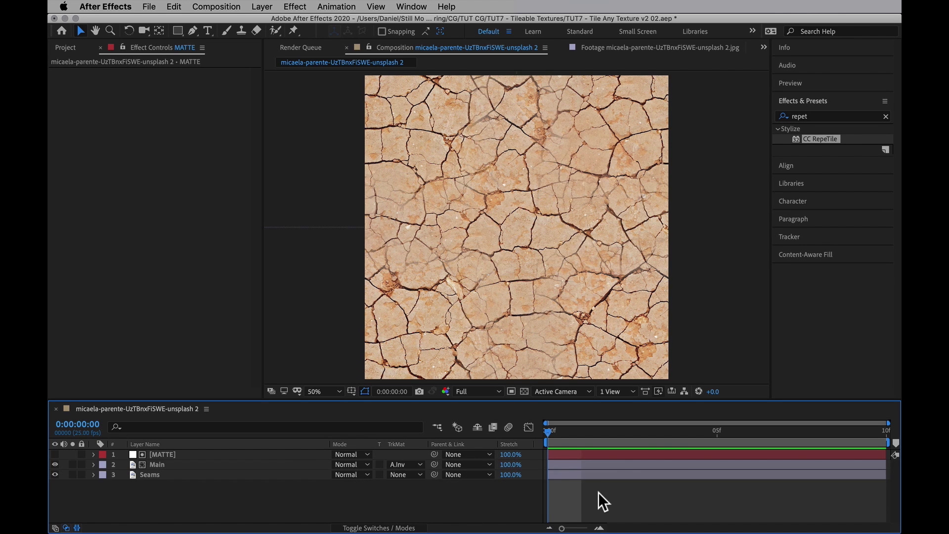
Add an adjustment layer on top of the stack and apply Motion Tile to it
key(alt+super+y)
click(835, 116)
text(motion)
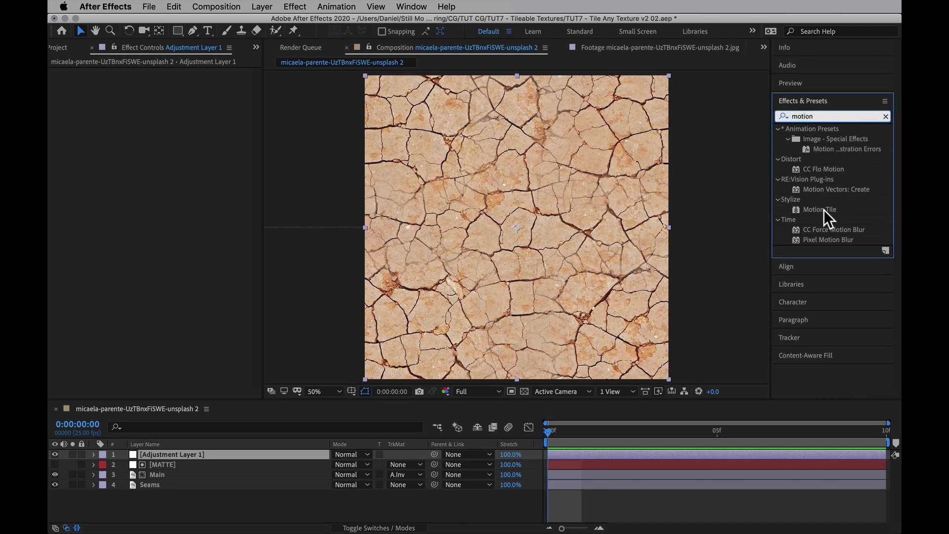
drag(824, 210, 477, 154)
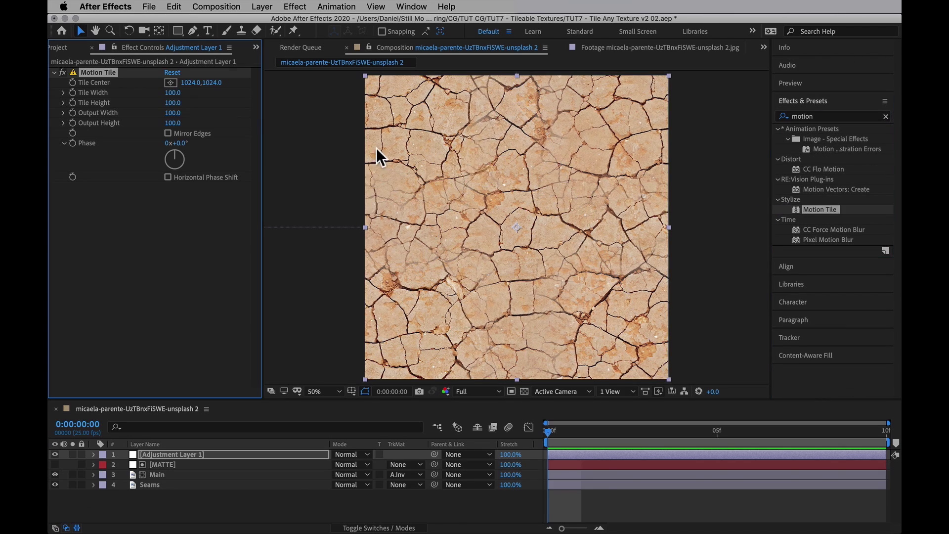
Set Motion Tile's Tile Width and Tile Height to 50
click(173, 92)
text(50)
key(Tab)
text(50)
key(Return)
Examine the seams of the tiled texture with the Main layer hidden and with it shown again
key(.)
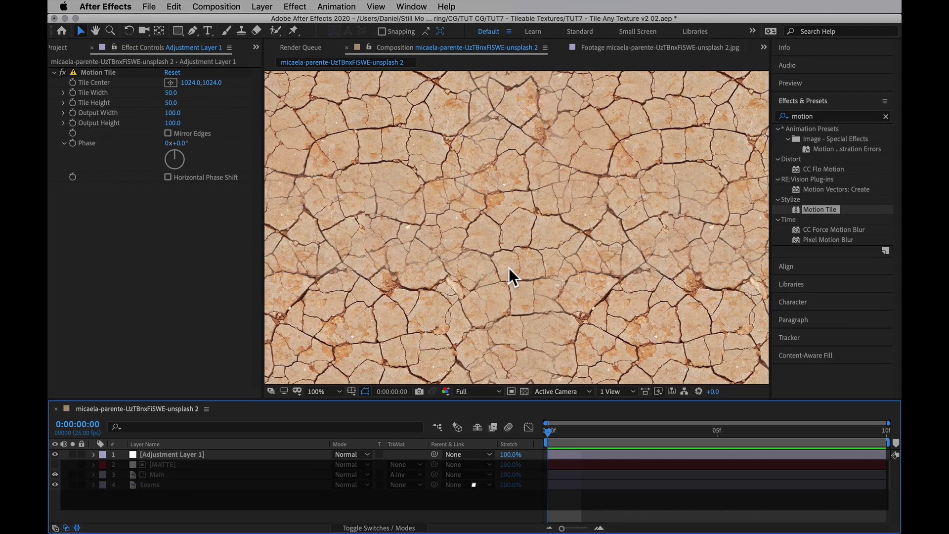
drag(502, 221, 623, 262)
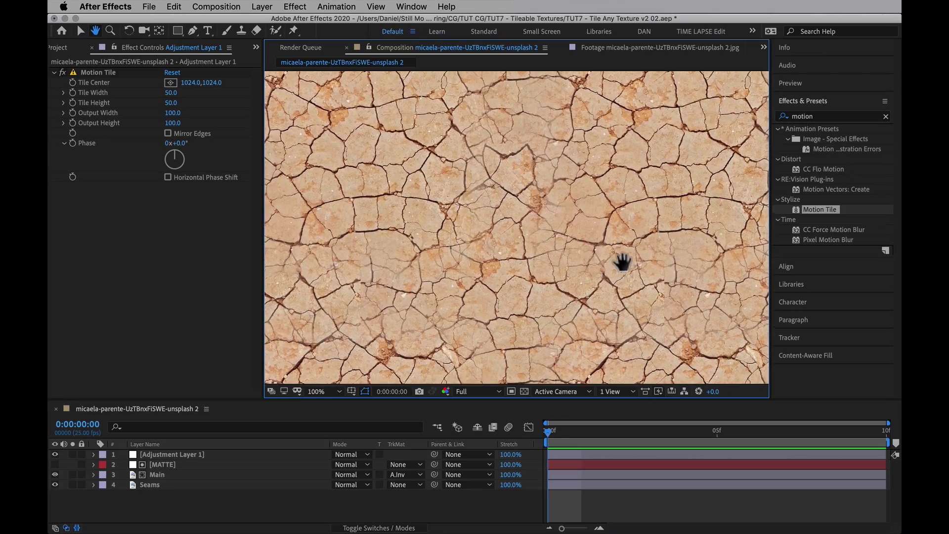
click(55, 475)
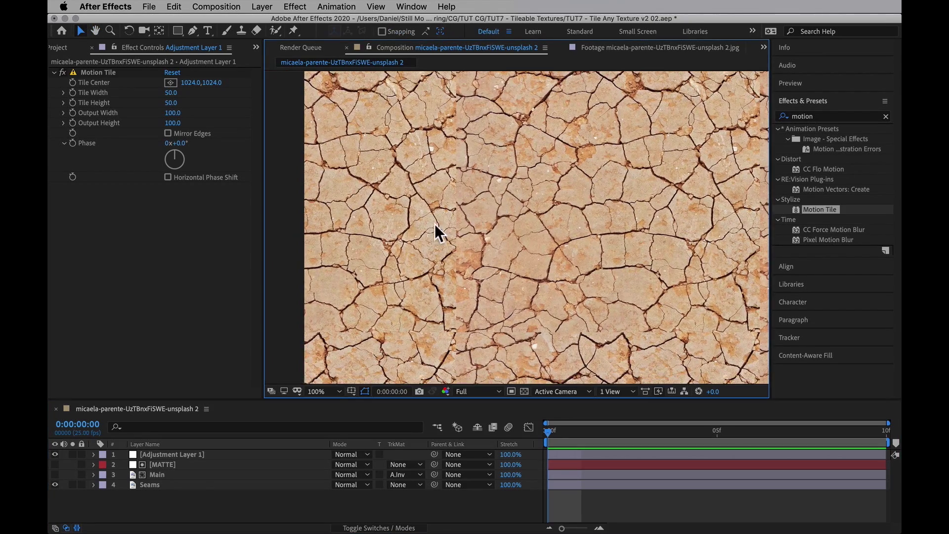
scroll(446, 223, up, 2)
drag(445, 223, 454, 267)
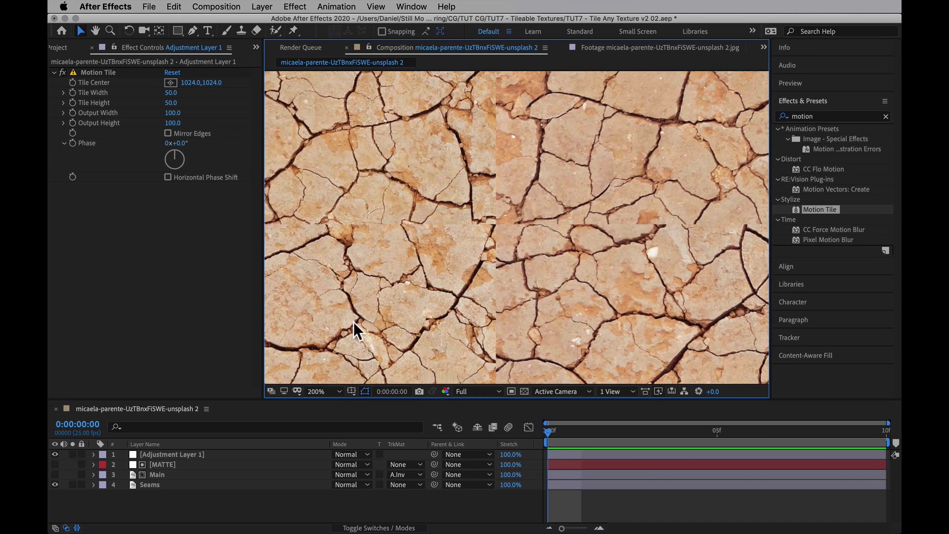
drag(54, 475, 55, 484)
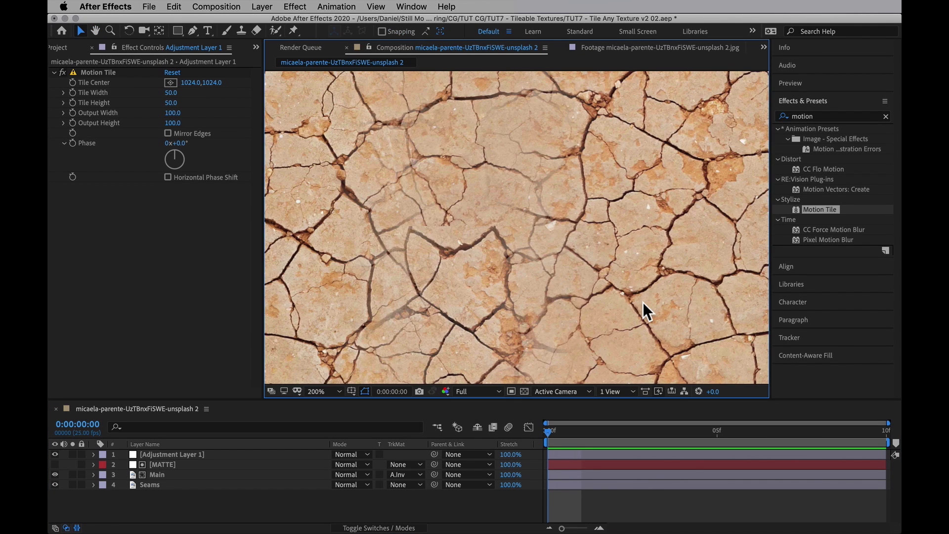
scroll(642, 301, down, 3)
click(325, 391)
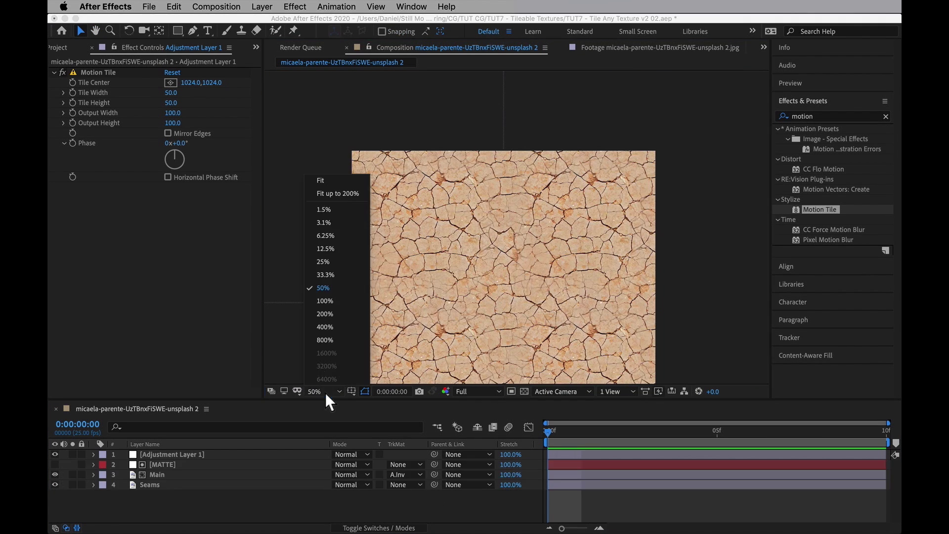
click(336, 190)
Hide the adjustment layer, make MATTE visible and apply the Roughen Edges effect to it
click(55, 454)
click(54, 465)
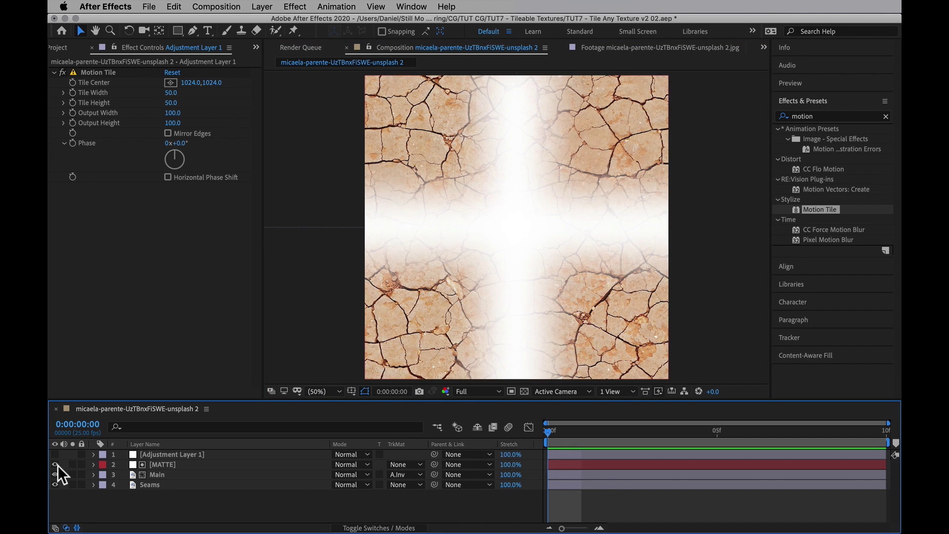
click(197, 465)
double_click(820, 115)
text(rough)
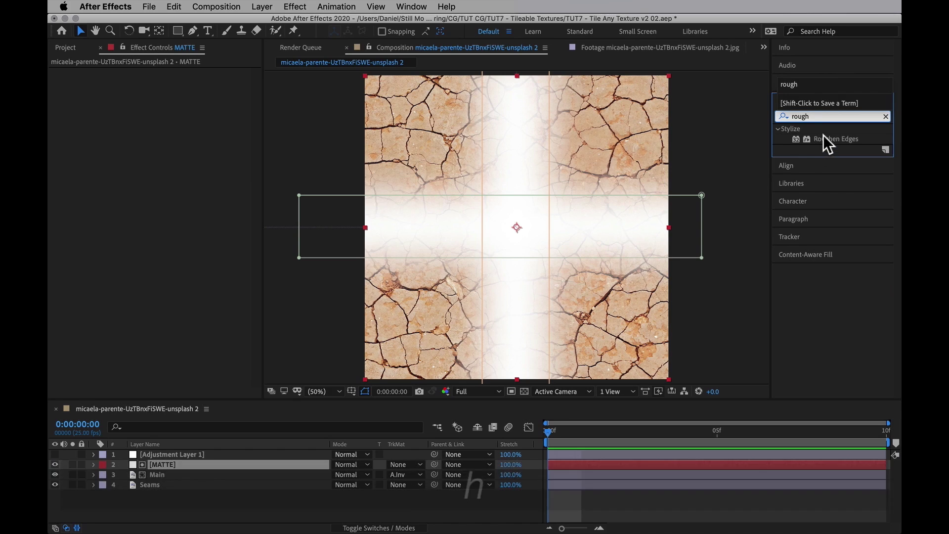
drag(823, 137, 514, 222)
Solo the MATTE layer and set the Roughen Edges Border to 86.90
click(72, 465)
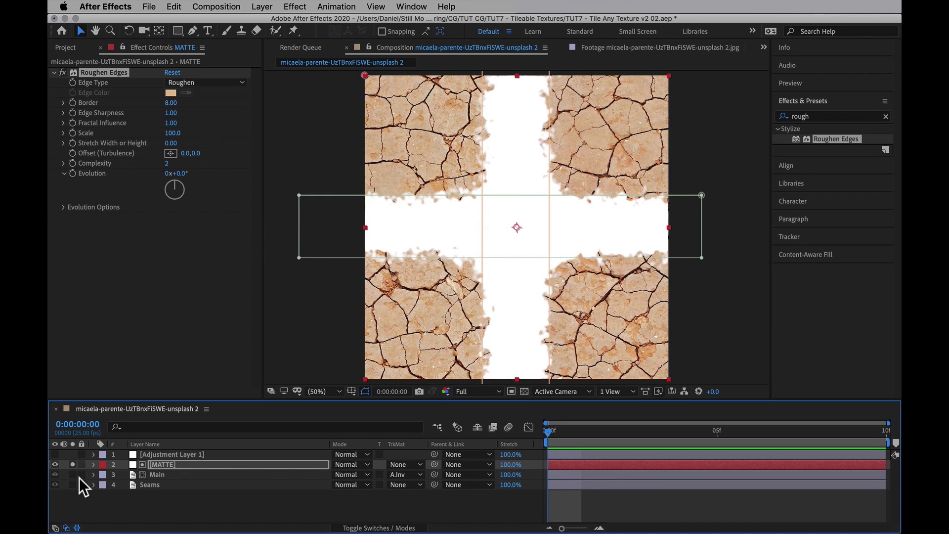
drag(169, 103, 195, 95)
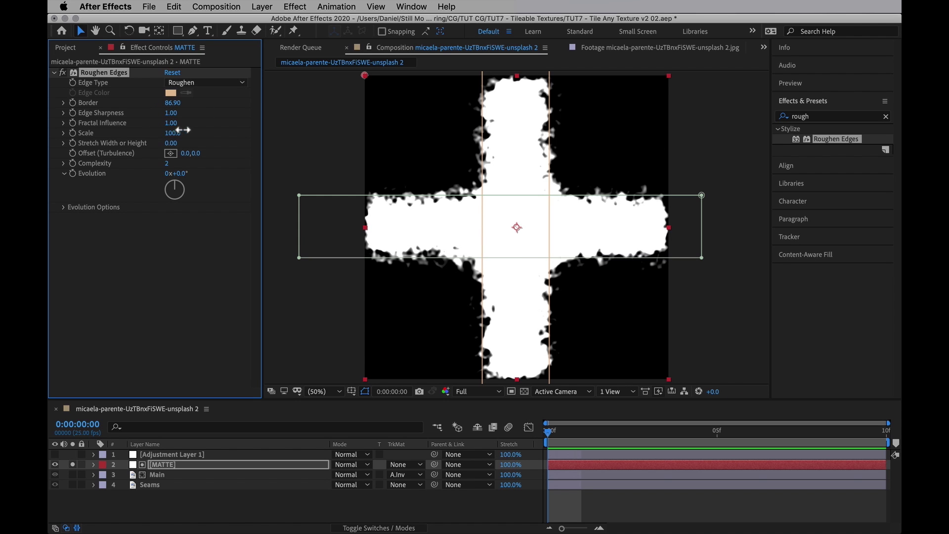
Set the Roughen Edges Scale to 144 and its Complexity to 6 on the MATTE layer
drag(183, 130, 194, 128)
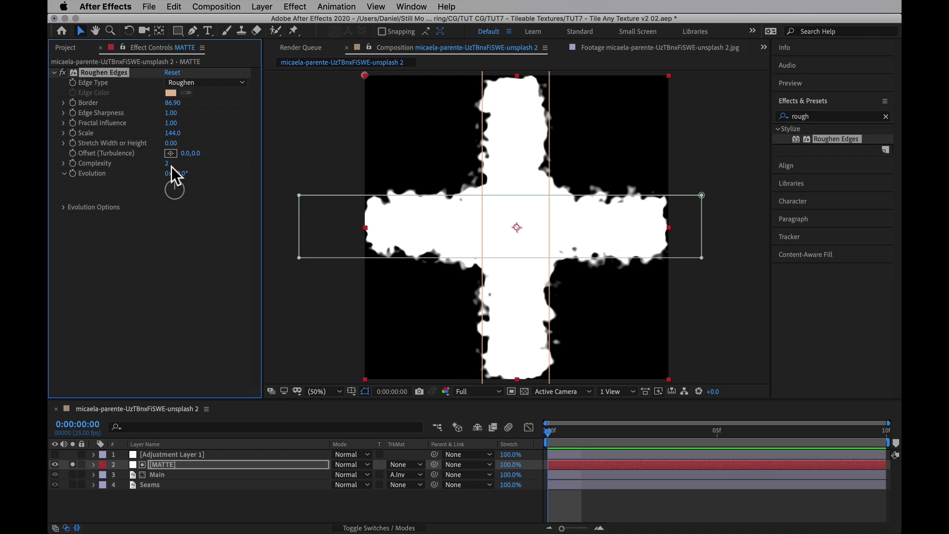
text(4)
key(Return)
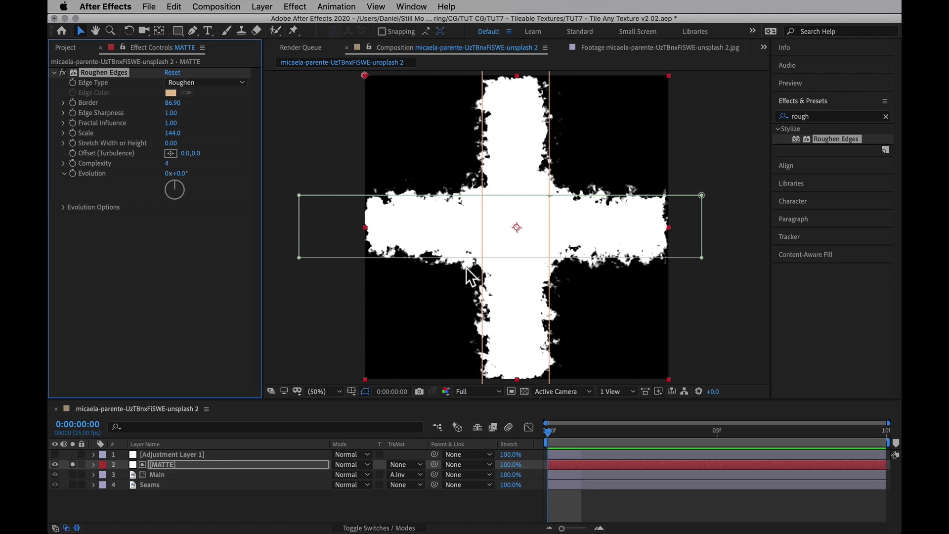
click(167, 164)
text(6)
key(Return)
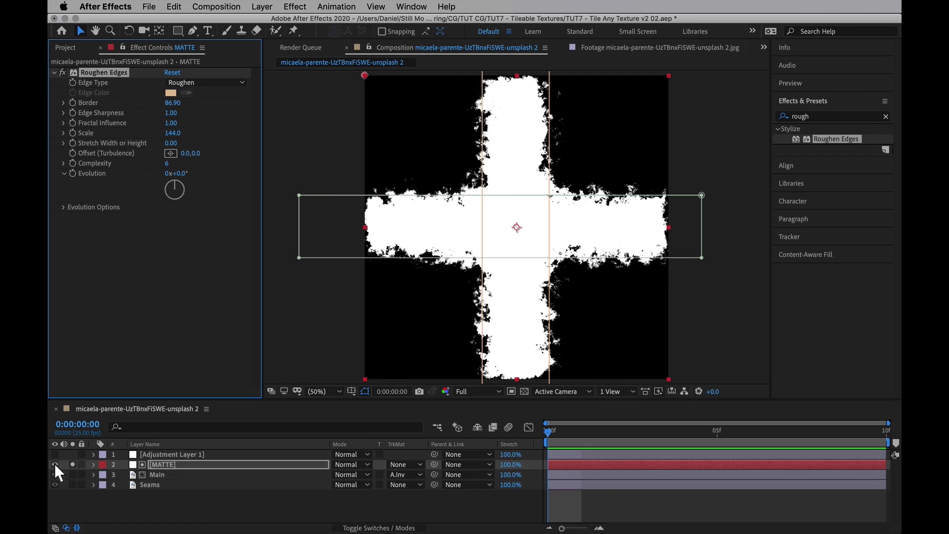
Hide the MATTE layer and compare the blended seams up close with Roughen Edges turned off and on
click(54, 464)
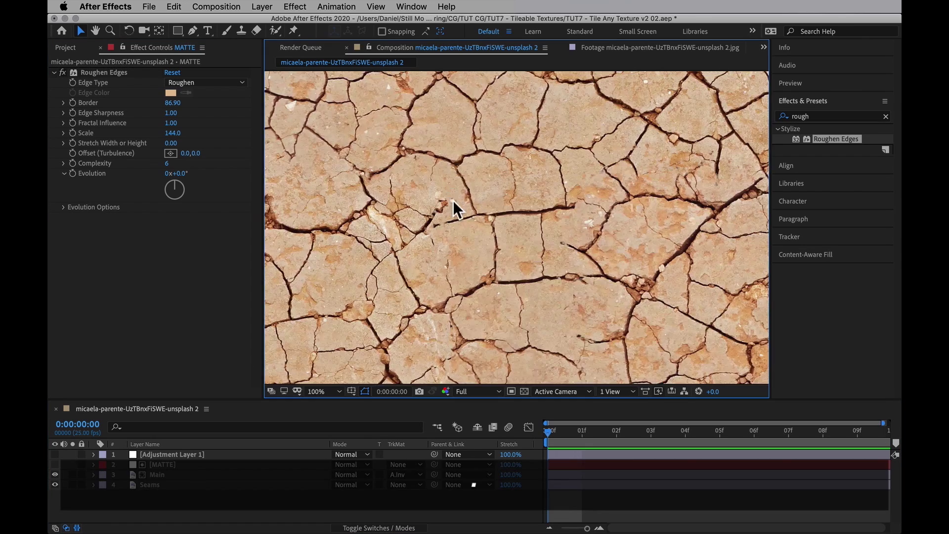
drag(453, 200, 565, 295)
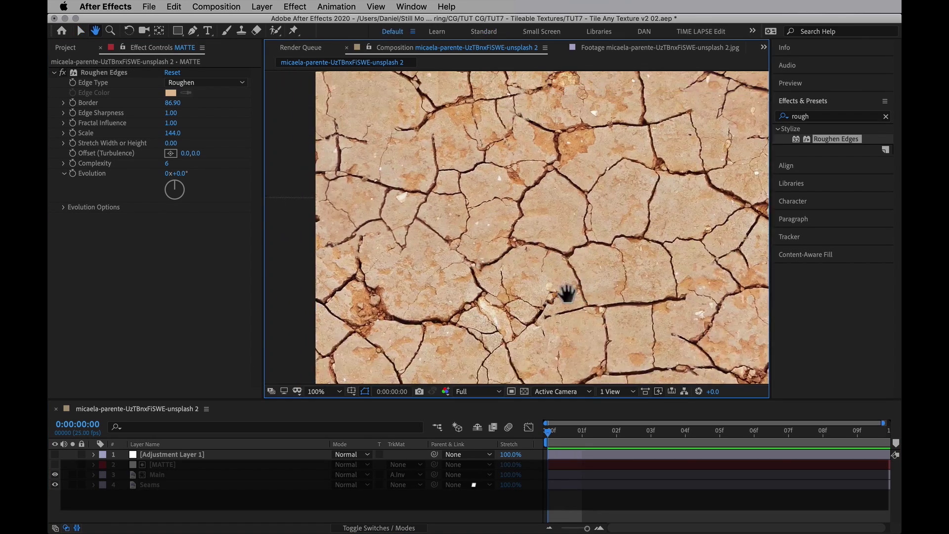
drag(474, 218, 424, 367)
key(v)
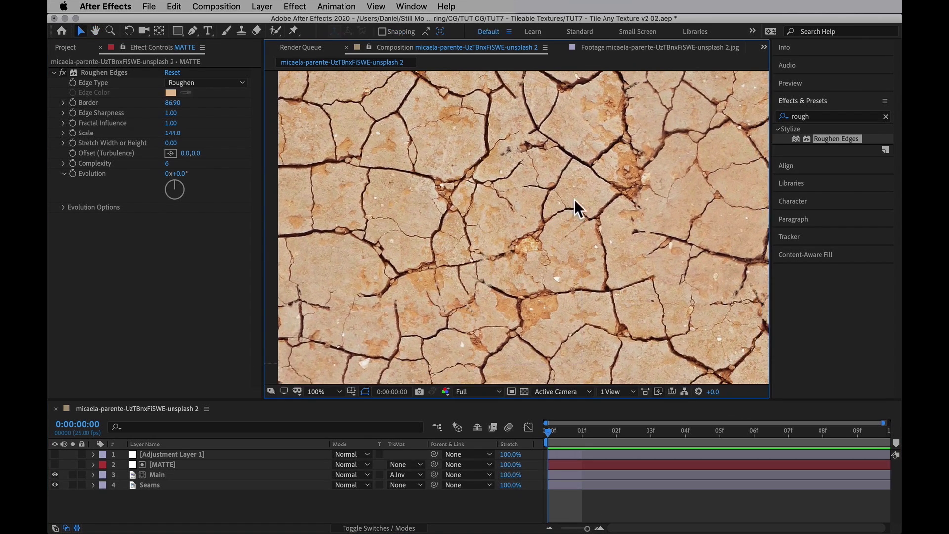
drag(575, 200, 488, 283)
drag(470, 221, 460, 188)
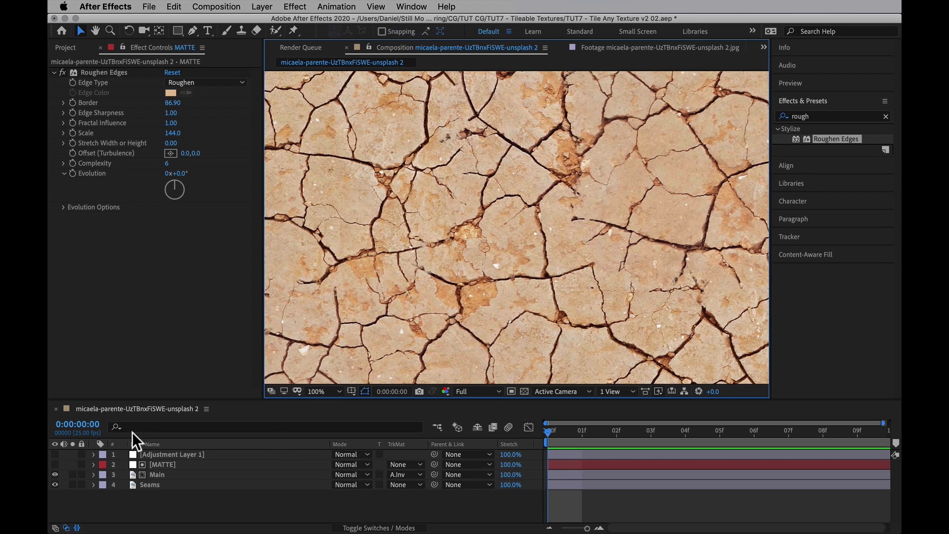
click(63, 72)
click(63, 72)
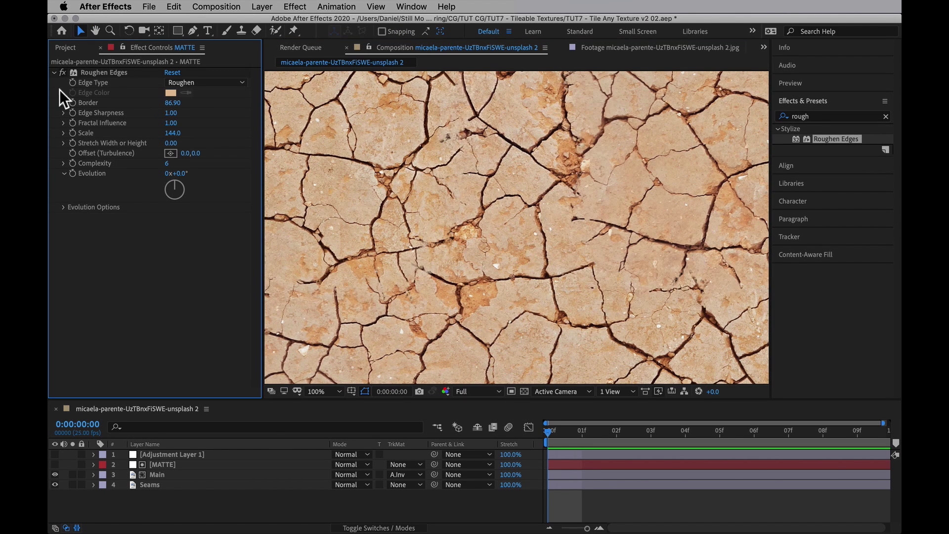
Make the adjustment layer visible again and check the whole tiled texture for seams, leaving MATTE hidden
click(55, 454)
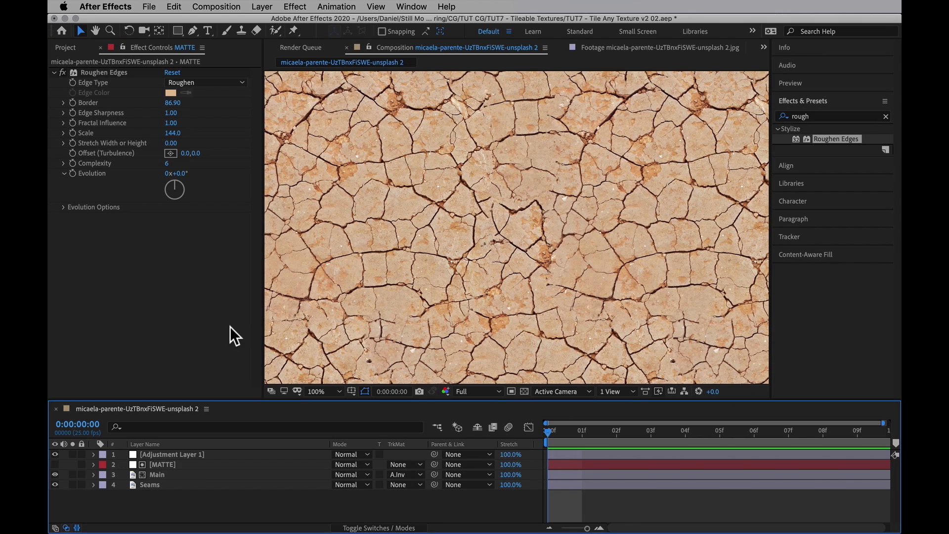
key(comma)
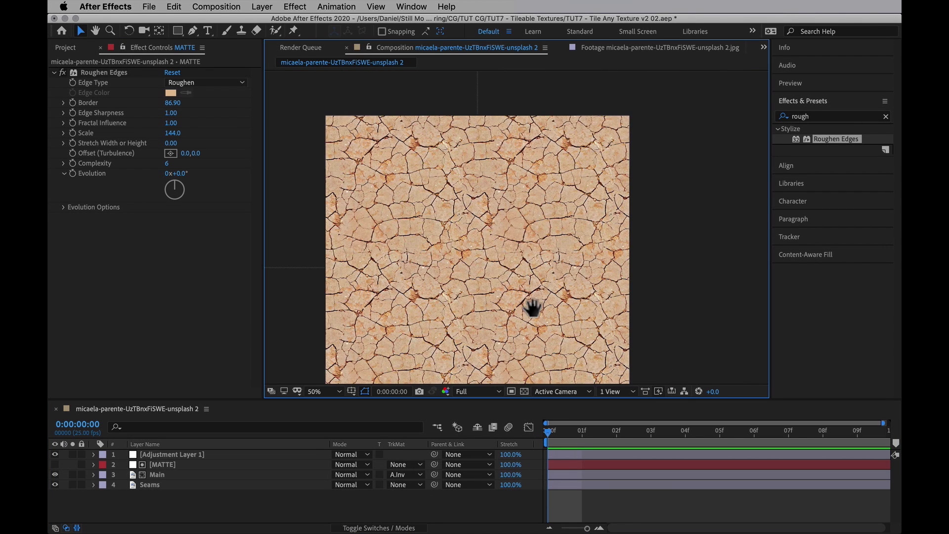
drag(533, 308, 556, 265)
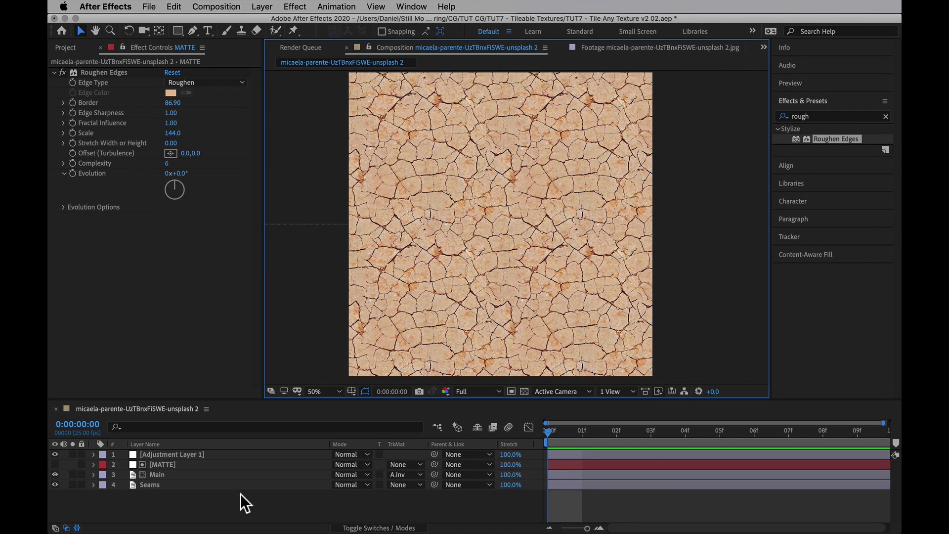
click(58, 469)
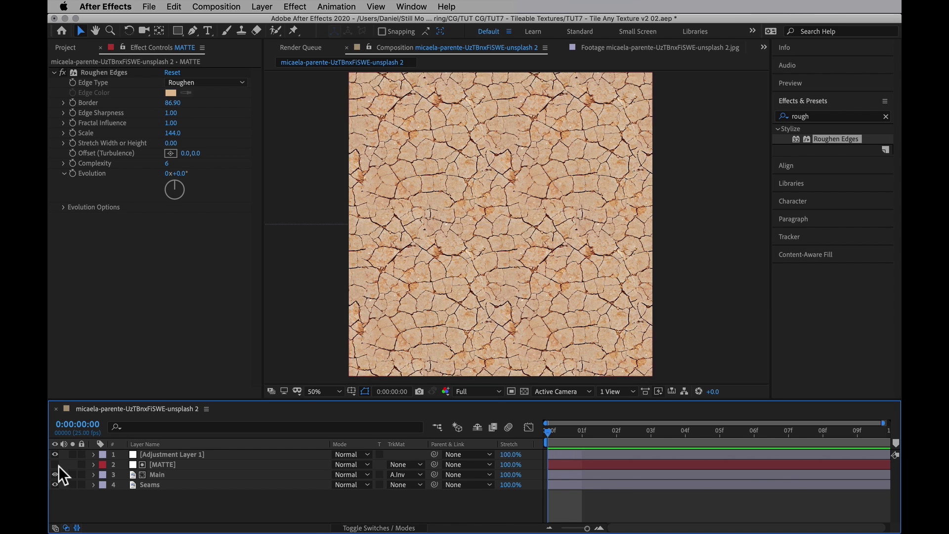
click(55, 464)
click(55, 464)
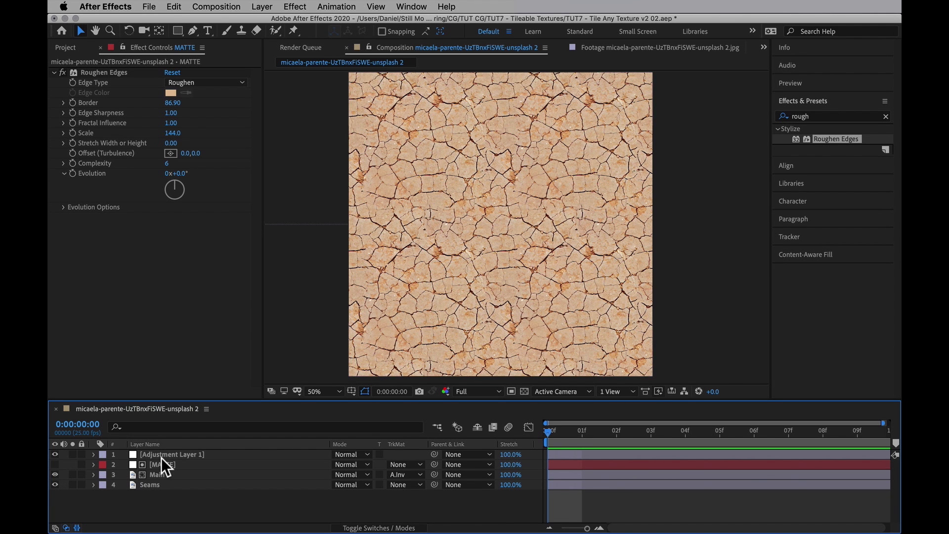